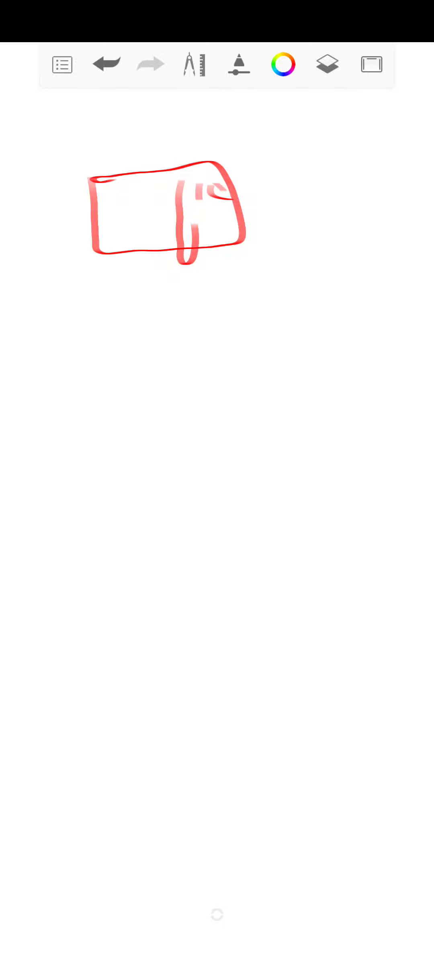
Draw a circle near the bottom and write 'earth' inside it.
{"action": "left_click_drag", "start_coordinate": [281, 663], "coordinate": [223, 637]}
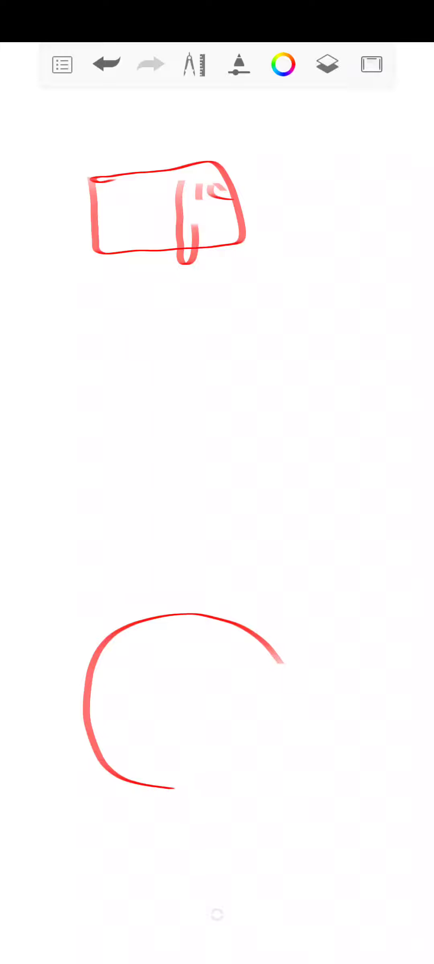
{"action": "left_click_drag", "start_coordinate": [110, 706], "coordinate": [171, 723]}
{"action": "mouse_move", "coordinate": [146, 697]}
{"action": "left_mouse_down"}
{"action": "mouse_move", "coordinate": [188, 723]}
{"action": "mouse_move", "coordinate": [211, 713]}
{"action": "mouse_move", "coordinate": [215, 729]}
{"action": "left_mouse_up"}
{"action": "mouse_move", "coordinate": [197, 682]}
{"action": "left_mouse_down"}
{"action": "mouse_move", "coordinate": [246, 684]}
{"action": "mouse_move", "coordinate": [247, 727]}
{"action": "mouse_move", "coordinate": [266, 736]}
{"action": "left_mouse_up"}
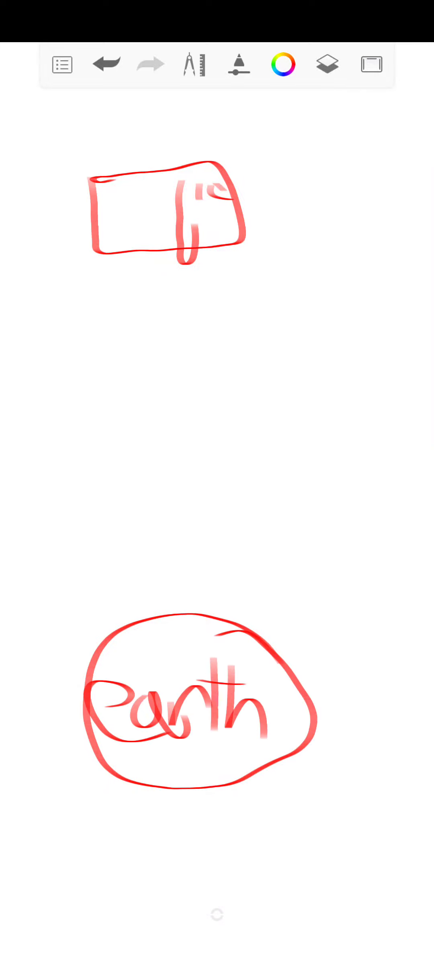
Draw a larger ring around Earth and write 'ionosphere' above it.
{"action": "mouse_move", "coordinate": [132, 574]}
{"action": "left_mouse_down"}
{"action": "mouse_move", "coordinate": [324, 647]}
{"action": "mouse_move", "coordinate": [151, 828]}
{"action": "mouse_move", "coordinate": [41, 640]}
{"action": "mouse_move", "coordinate": [180, 587]}
{"action": "left_mouse_up"}
{"action": "left_click_drag", "start_coordinate": [78, 539], "coordinate": [86, 599]}
{"action": "left_click", "coordinate": [81, 493]}
{"action": "mouse_move", "coordinate": [102, 550]}
{"action": "left_mouse_down"}
{"action": "mouse_move", "coordinate": [128, 576]}
{"action": "mouse_move", "coordinate": [147, 544]}
{"action": "mouse_move", "coordinate": [218, 595]}
{"action": "mouse_move", "coordinate": [264, 603]}
{"action": "mouse_move", "coordinate": [272, 630]}
{"action": "mouse_move", "coordinate": [298, 577]}
{"action": "left_mouse_up"}
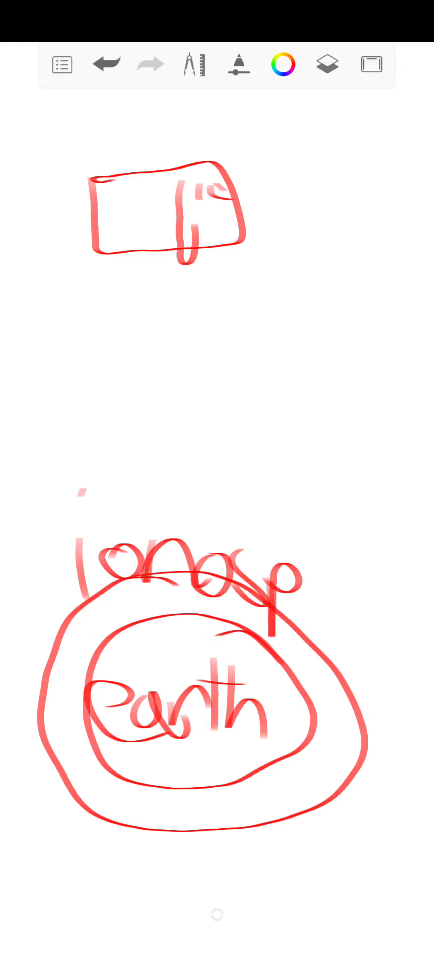
{"action": "mouse_move", "coordinate": [301, 512]}
{"action": "left_mouse_down"}
{"action": "mouse_move", "coordinate": [332, 573]}
{"action": "mouse_move", "coordinate": [349, 592]}
{"action": "mouse_move", "coordinate": [385, 580]}
{"action": "mouse_move", "coordinate": [411, 561]}
{"action": "left_mouse_up"}
{"action": "left_click_drag", "start_coordinate": [385, 557], "coordinate": [422, 594]}
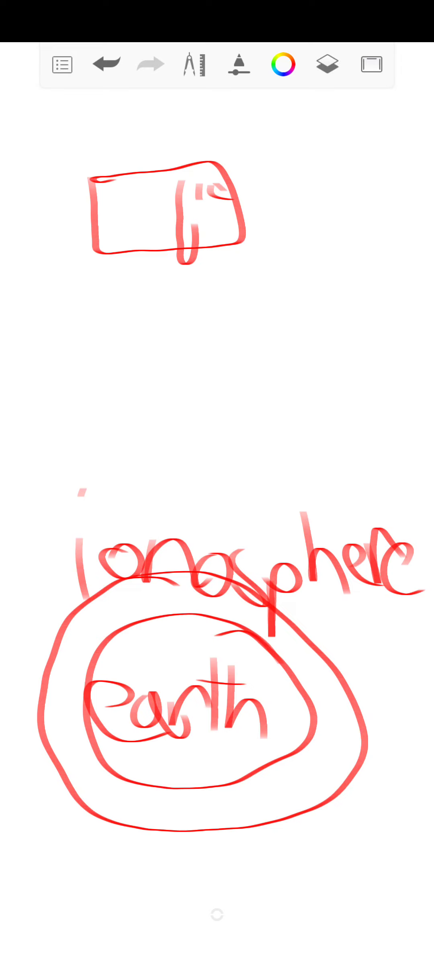
{"action": "left_click_drag", "start_coordinate": [102, 392], "coordinate": [110, 392]}
Draw the gridded left solar panel, central satellite body and V-shaped dish below.
{"action": "mouse_move", "coordinate": [60, 336]}
{"action": "left_mouse_down"}
{"action": "mouse_move", "coordinate": [61, 410]}
{"action": "mouse_move", "coordinate": [131, 354]}
{"action": "mouse_move", "coordinate": [54, 331]}
{"action": "left_mouse_up"}
{"action": "left_click_drag", "start_coordinate": [82, 329], "coordinate": [86, 416]}
{"action": "mouse_move", "coordinate": [105, 341]}
{"action": "left_mouse_down"}
{"action": "mouse_move", "coordinate": [109, 422]}
{"action": "mouse_move", "coordinate": [46, 371]}
{"action": "left_mouse_up"}
{"action": "mouse_move", "coordinate": [74, 387]}
{"action": "left_mouse_down"}
{"action": "mouse_move", "coordinate": [134, 386]}
{"action": "mouse_move", "coordinate": [46, 392]}
{"action": "left_mouse_up"}
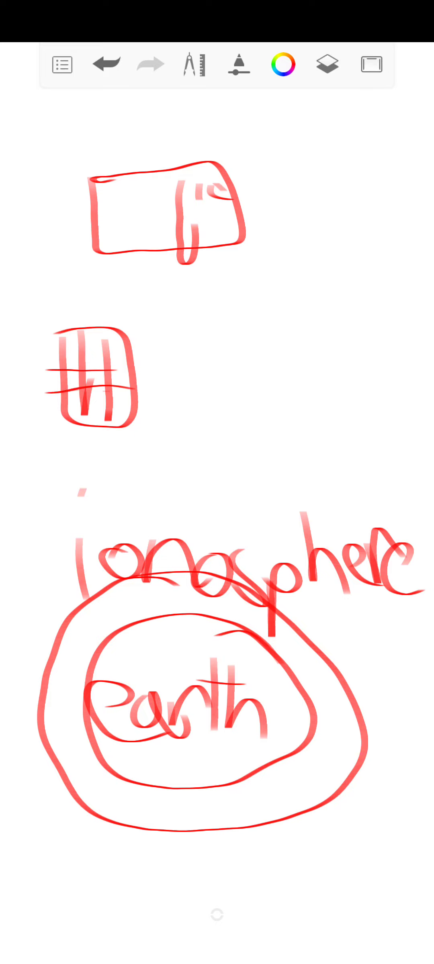
{"action": "mouse_move", "coordinate": [150, 381]}
{"action": "left_mouse_down"}
{"action": "mouse_move", "coordinate": [185, 332]}
{"action": "mouse_move", "coordinate": [189, 317]}
{"action": "mouse_move", "coordinate": [271, 362]}
{"action": "mouse_move", "coordinate": [205, 411]}
{"action": "mouse_move", "coordinate": [180, 358]}
{"action": "left_mouse_up"}
{"action": "mouse_move", "coordinate": [215, 425]}
{"action": "left_mouse_down"}
{"action": "mouse_move", "coordinate": [229, 452]}
{"action": "mouse_move", "coordinate": [256, 406]}
{"action": "left_mouse_up"}
{"action": "mouse_move", "coordinate": [226, 460]}
{"action": "left_mouse_down"}
{"action": "mouse_move", "coordinate": [245, 464]}
{"action": "mouse_move", "coordinate": [234, 456]}
{"action": "left_mouse_up"}
Add the hatched right panel with its arm, and a beam down to Earth.
{"action": "mouse_move", "coordinate": [275, 358]}
{"action": "left_mouse_down"}
{"action": "mouse_move", "coordinate": [327, 358]}
{"action": "mouse_move", "coordinate": [321, 405]}
{"action": "left_mouse_up"}
{"action": "mouse_move", "coordinate": [322, 406]}
{"action": "left_mouse_down"}
{"action": "mouse_move", "coordinate": [360, 421]}
{"action": "mouse_move", "coordinate": [390, 332]}
{"action": "mouse_move", "coordinate": [346, 305]}
{"action": "mouse_move", "coordinate": [332, 310]}
{"action": "left_mouse_up"}
{"action": "left_click_drag", "start_coordinate": [346, 316], "coordinate": [350, 411]}
{"action": "left_click_drag", "start_coordinate": [368, 309], "coordinate": [370, 413]}
{"action": "left_click_drag", "start_coordinate": [328, 360], "coordinate": [383, 354]}
{"action": "left_click_drag", "start_coordinate": [316, 392], "coordinate": [400, 372]}
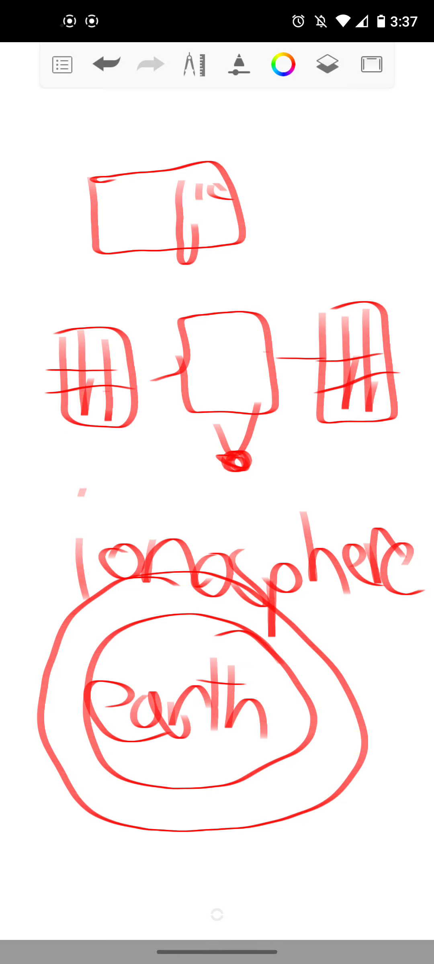
{"action": "mouse_move", "coordinate": [270, 647]}
{"action": "left_mouse_down"}
{"action": "mouse_move", "coordinate": [248, 482]}
{"action": "mouse_move", "coordinate": [264, 596]}
{"action": "left_mouse_up"}
{"action": "left_click_drag", "start_coordinate": [257, 486], "coordinate": [257, 648]}
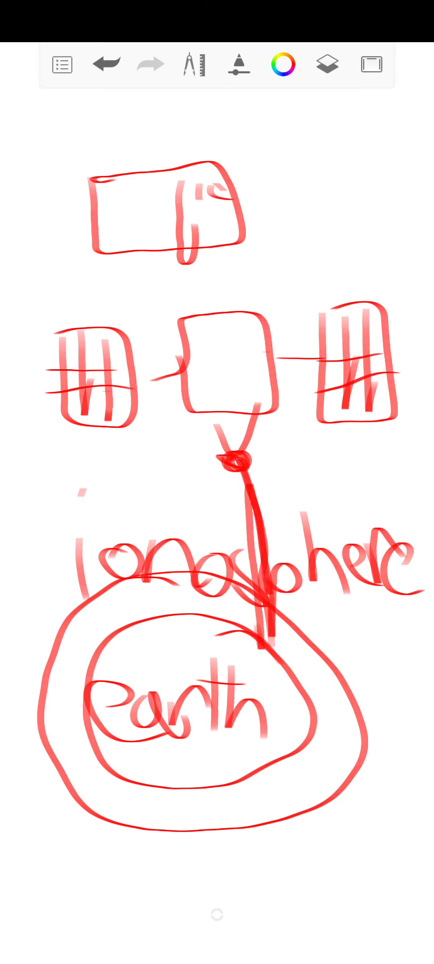
Add another beam line from the dish to Earth and a curved mark above the right panel.
{"action": "mouse_move", "coordinate": [230, 482]}
{"action": "left_mouse_down"}
{"action": "mouse_move", "coordinate": [172, 675]}
{"action": "mouse_move", "coordinate": [196, 528]}
{"action": "mouse_move", "coordinate": [178, 647]}
{"action": "mouse_move", "coordinate": [200, 611]}
{"action": "left_mouse_up"}
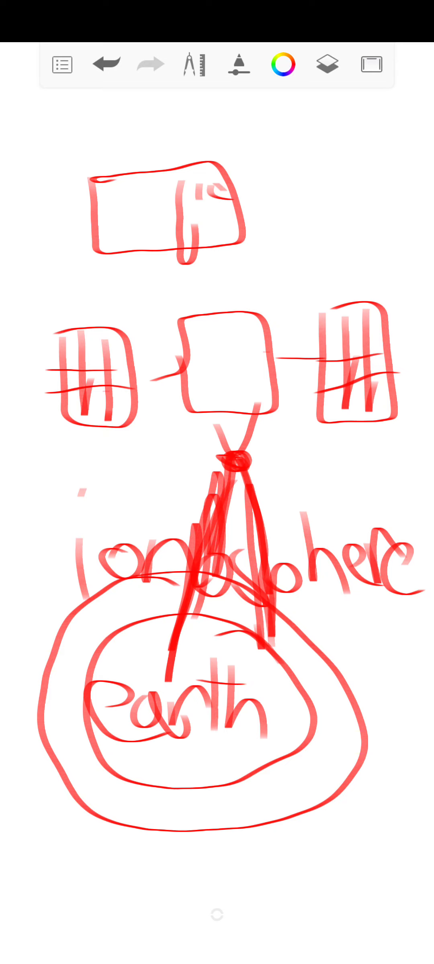
{"action": "left_click_drag", "start_coordinate": [292, 268], "coordinate": [308, 325]}
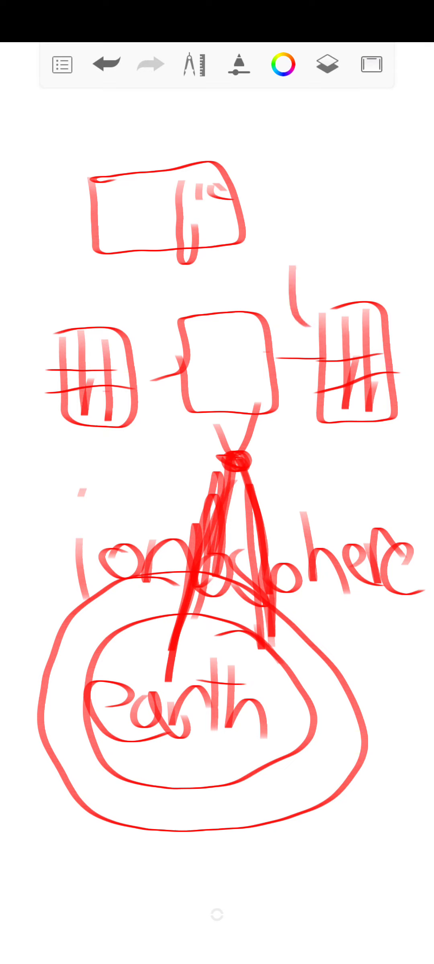